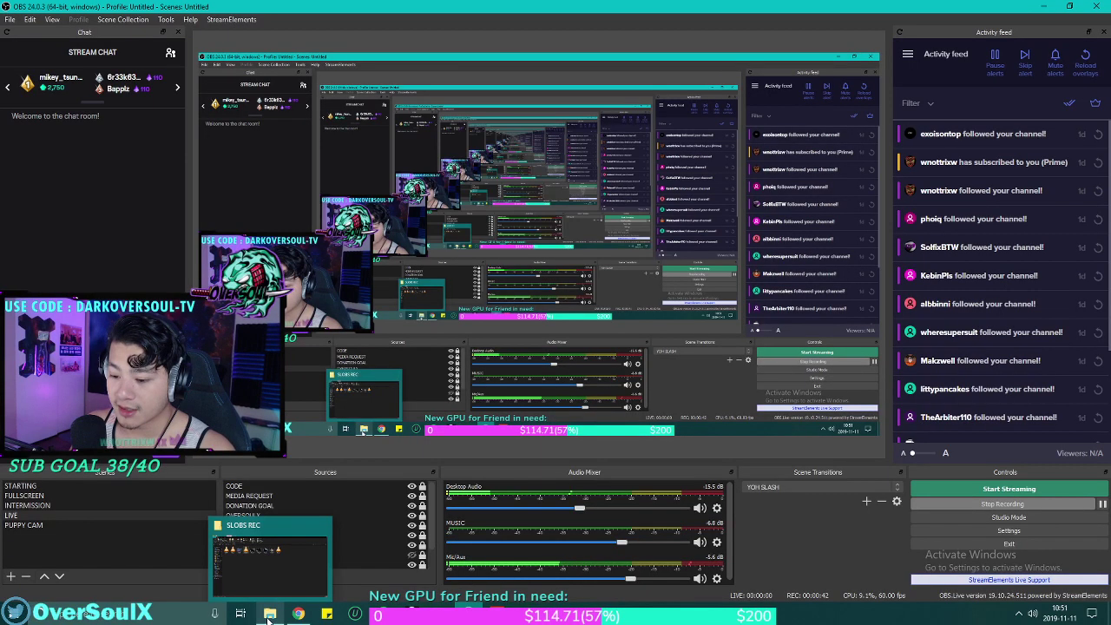
Bring File Explorer forward and show Downloads with the ModelO_1-0-9 folder and zip archive.
left_click(269, 614)
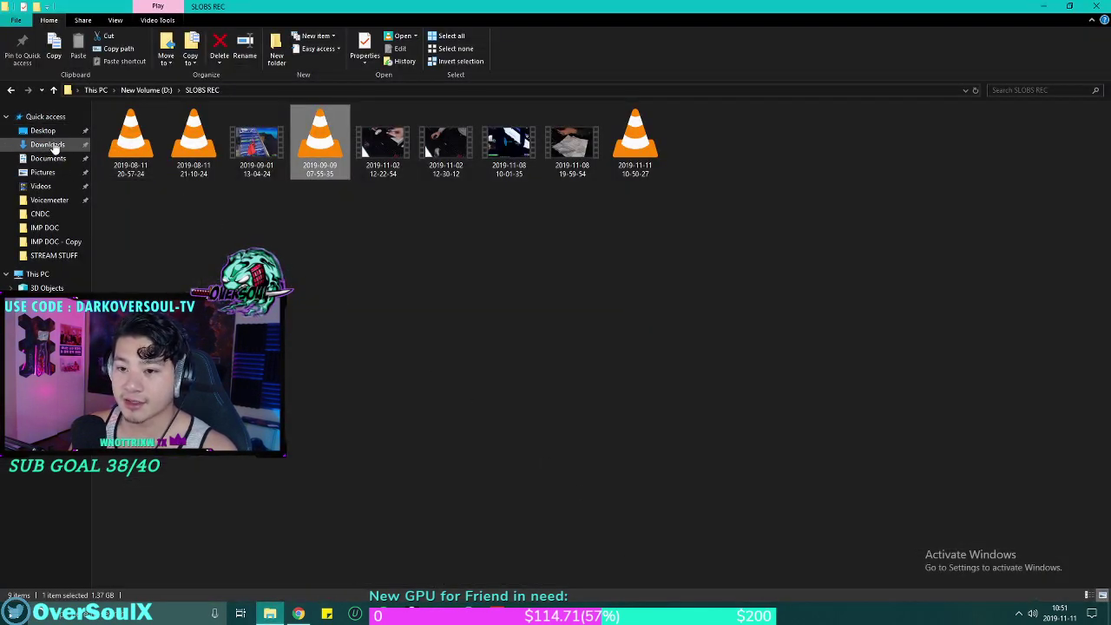
left_click(48, 144)
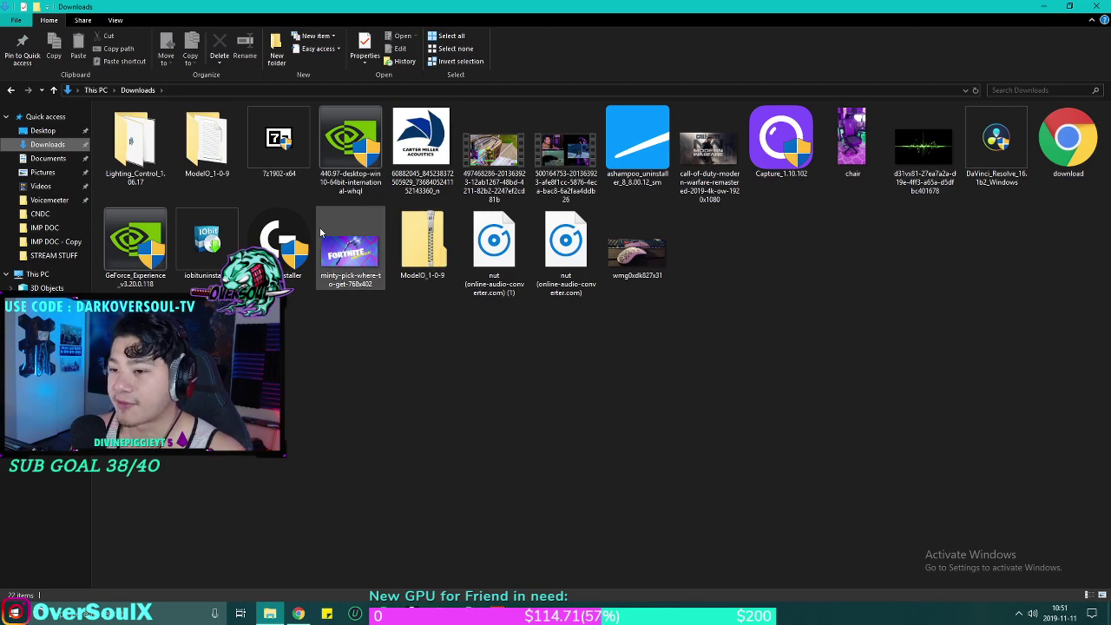
right_click(422, 243)
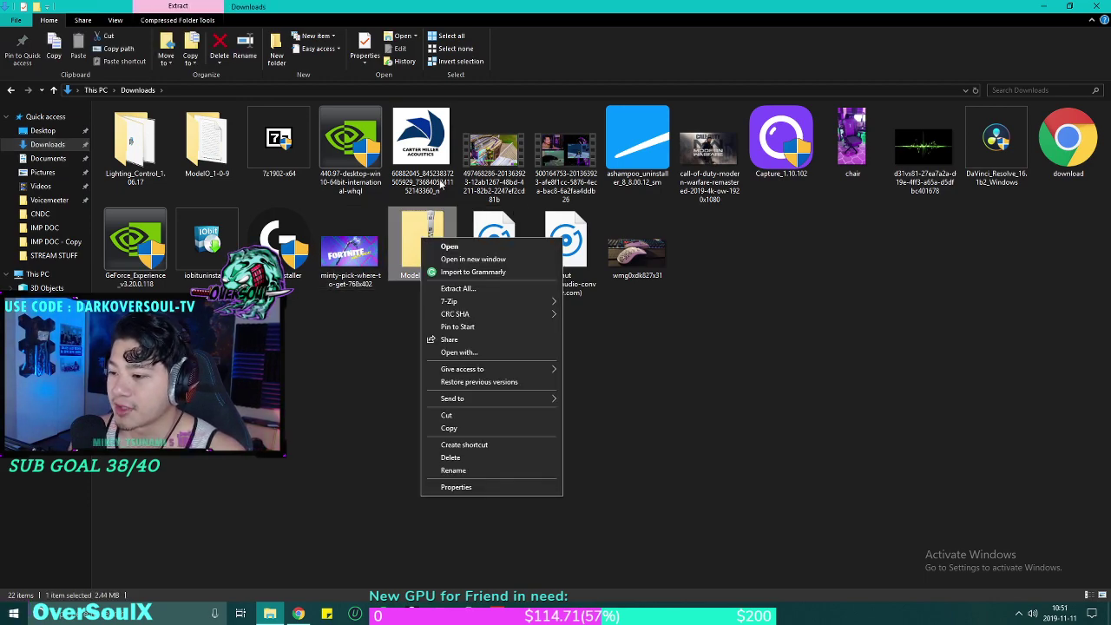
left_click(352, 348)
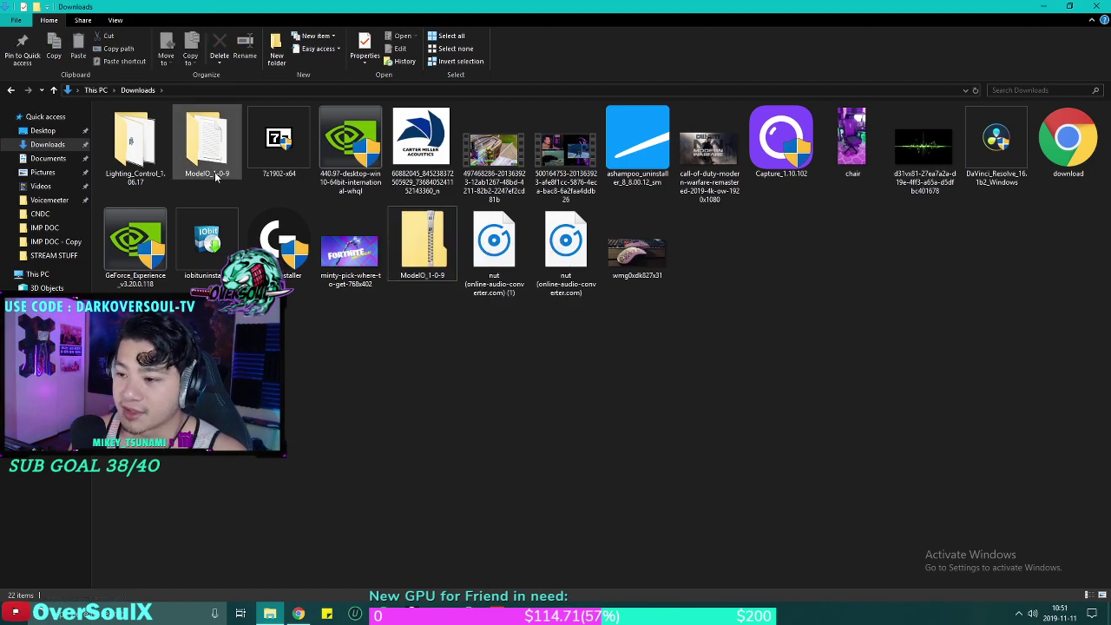
Open the extracted ModelO_1-0-9 folder from Downloads.
double_click(209, 143)
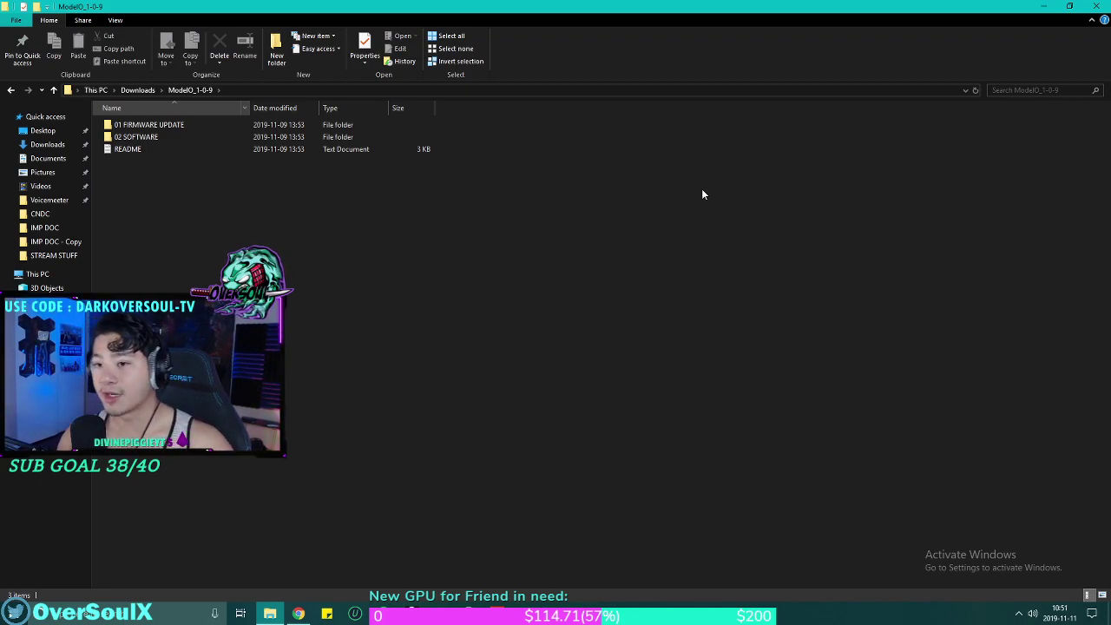
key("super")
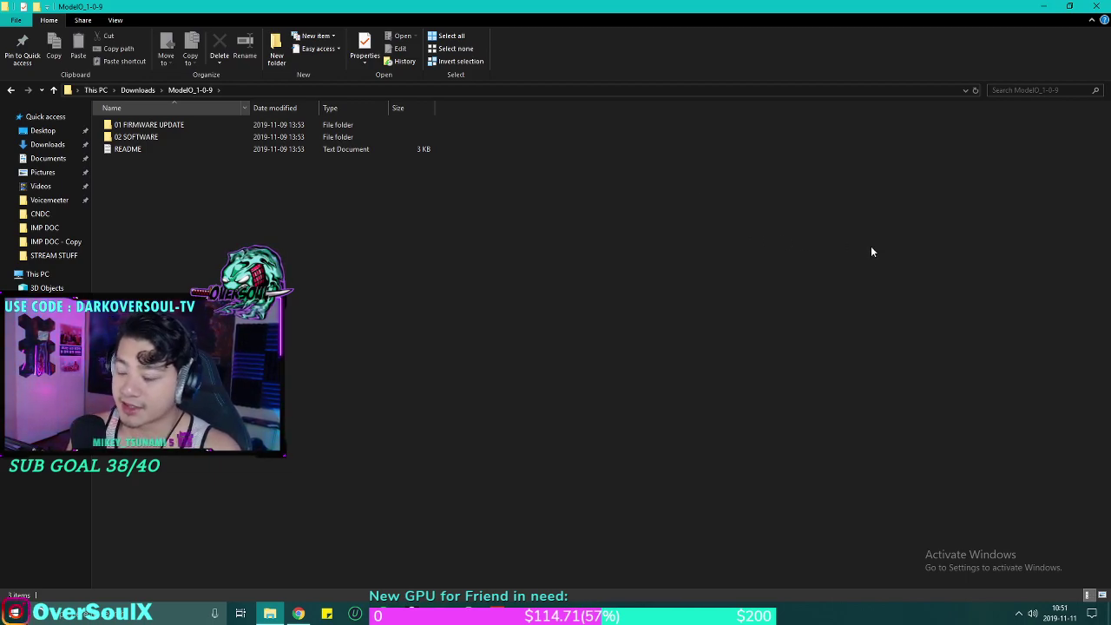
Open README in Notepad, move it right, then bring the ModelO_1-0-9 folder window forward.
double_click(128, 149)
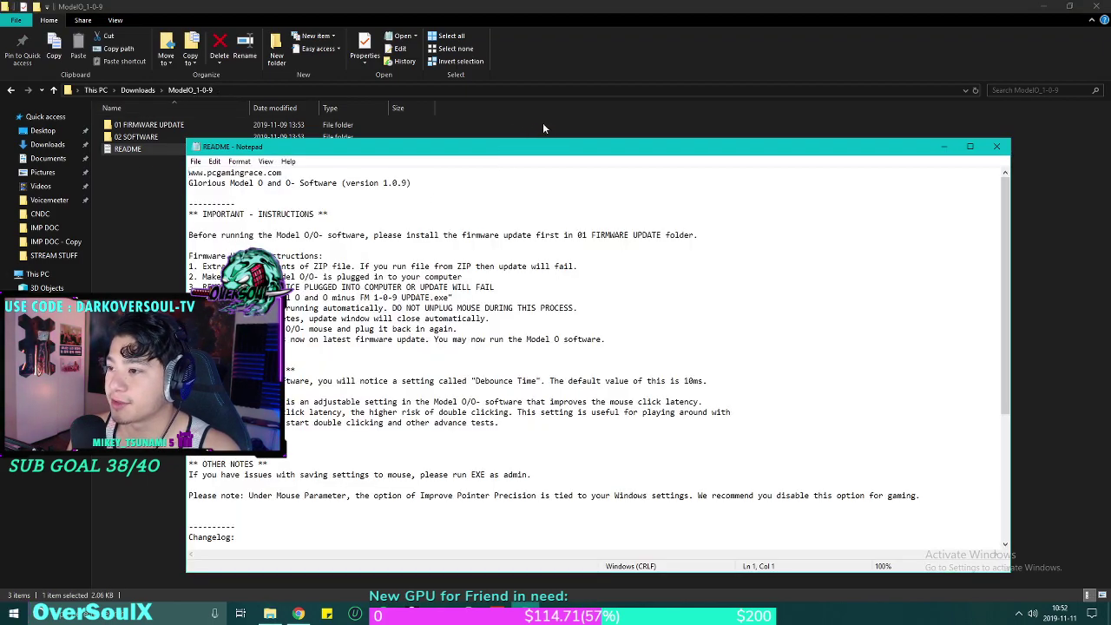
left_click_drag(554, 146, 639, 143)
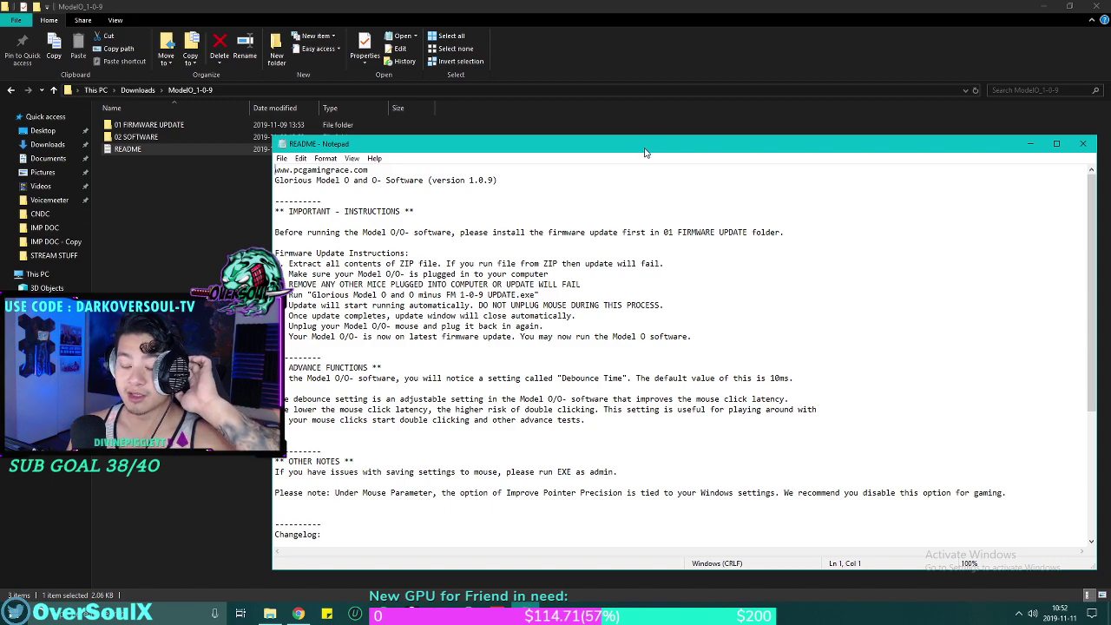
left_click(189, 269)
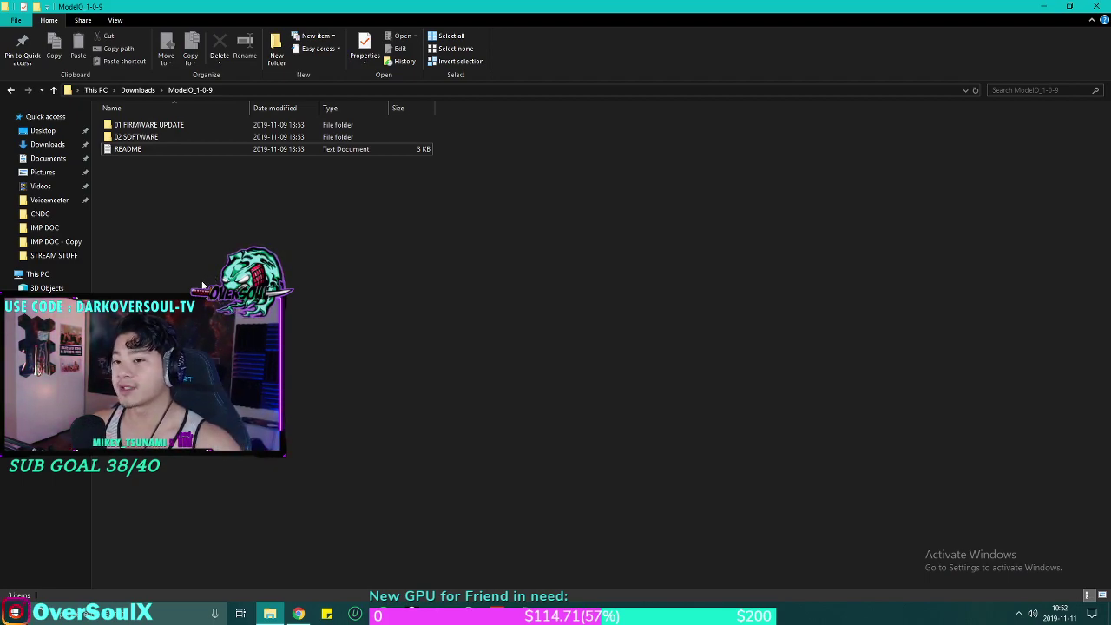
Select the 01 FIRMWARE UPDATE folder in the ModelO_1-0-9 listing using the arrow keys.
key("Up")
key("Up")
key("Down")
key("Up")
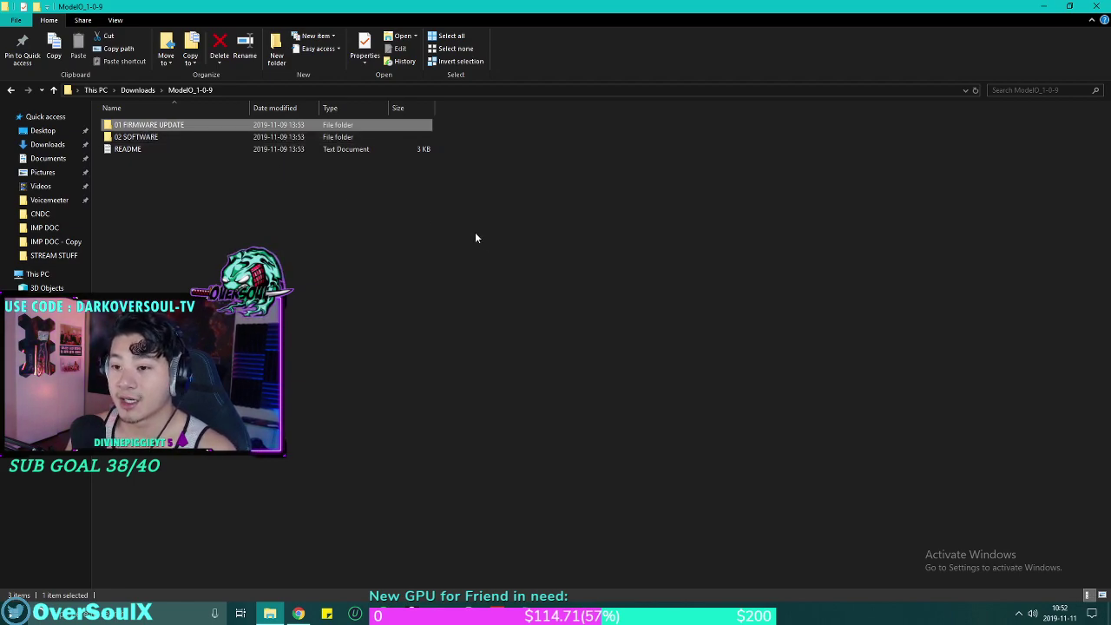
Open 01 FIRMWARE UPDATE and select the Glorious Model O updater application.
double_click(163, 125)
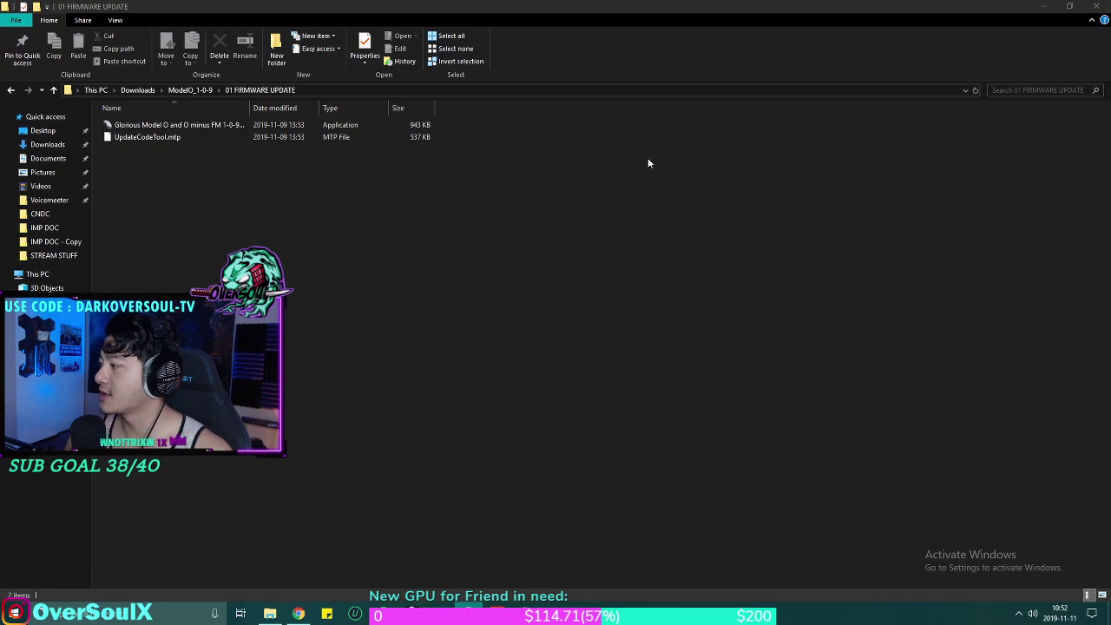
left_click(162, 128)
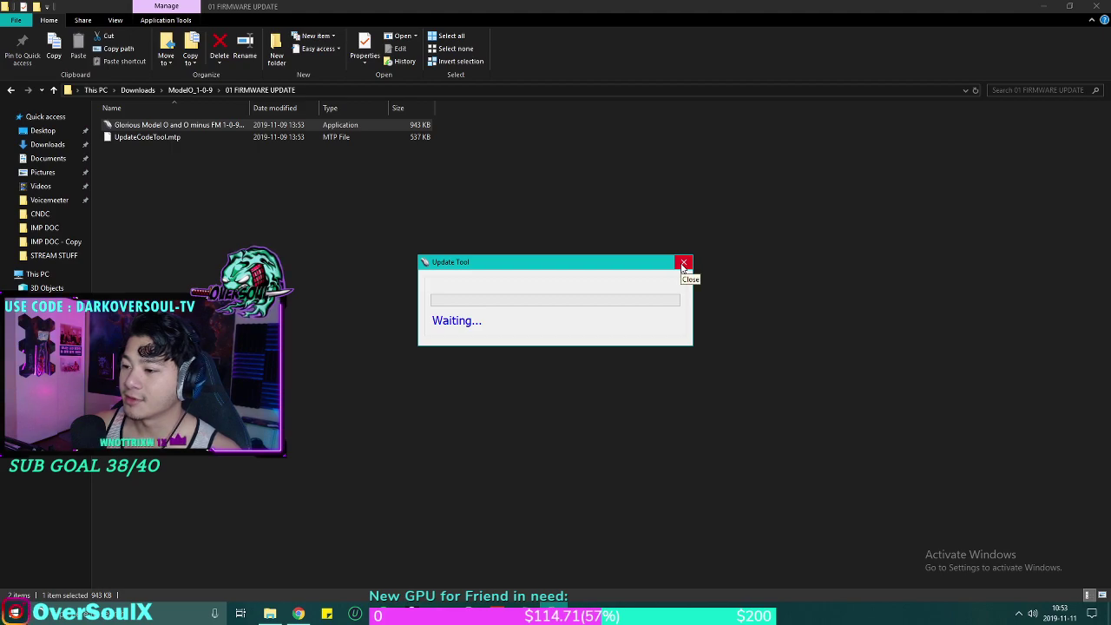
left_click(683, 262)
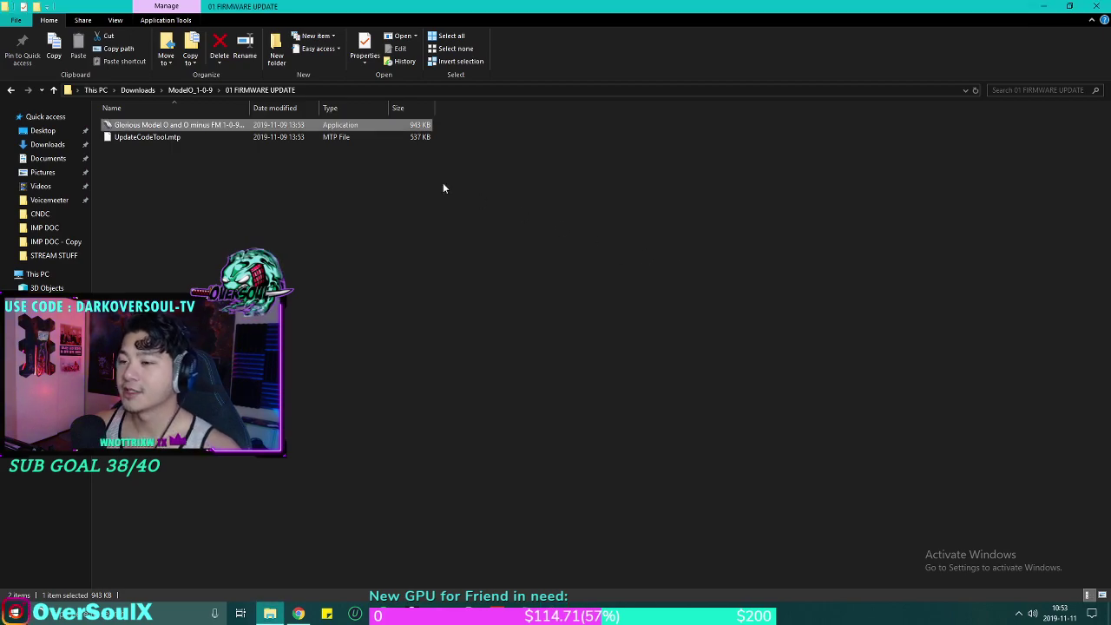
Return to ModelO_1-0-9, reopen README in Notepad and place it on the right.
left_click(11, 89)
double_click(130, 148)
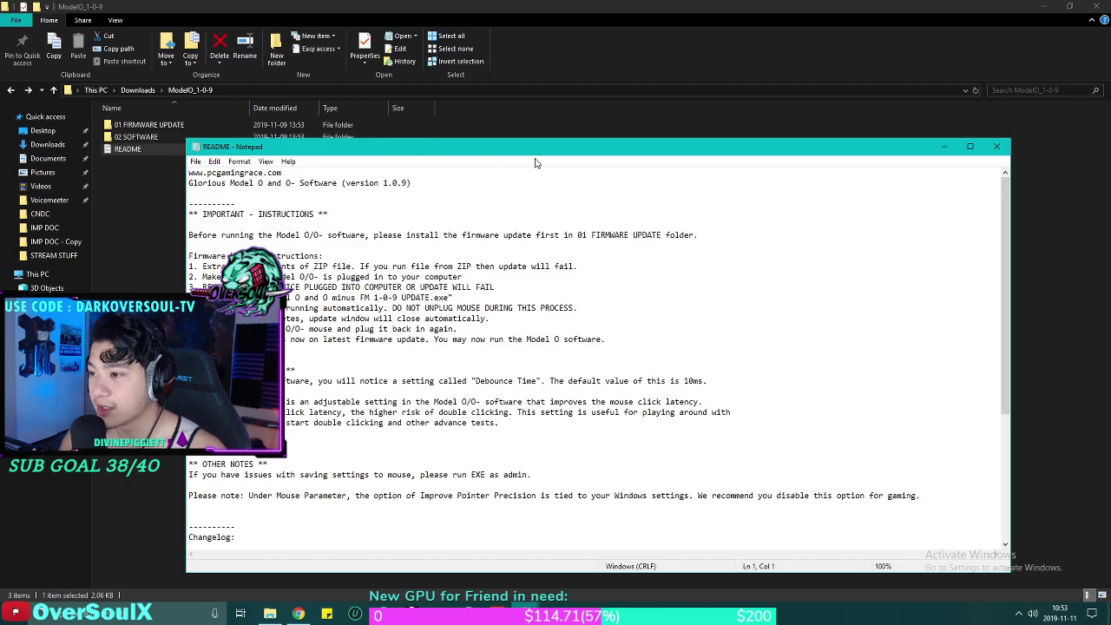
left_click_drag(506, 145, 665, 139)
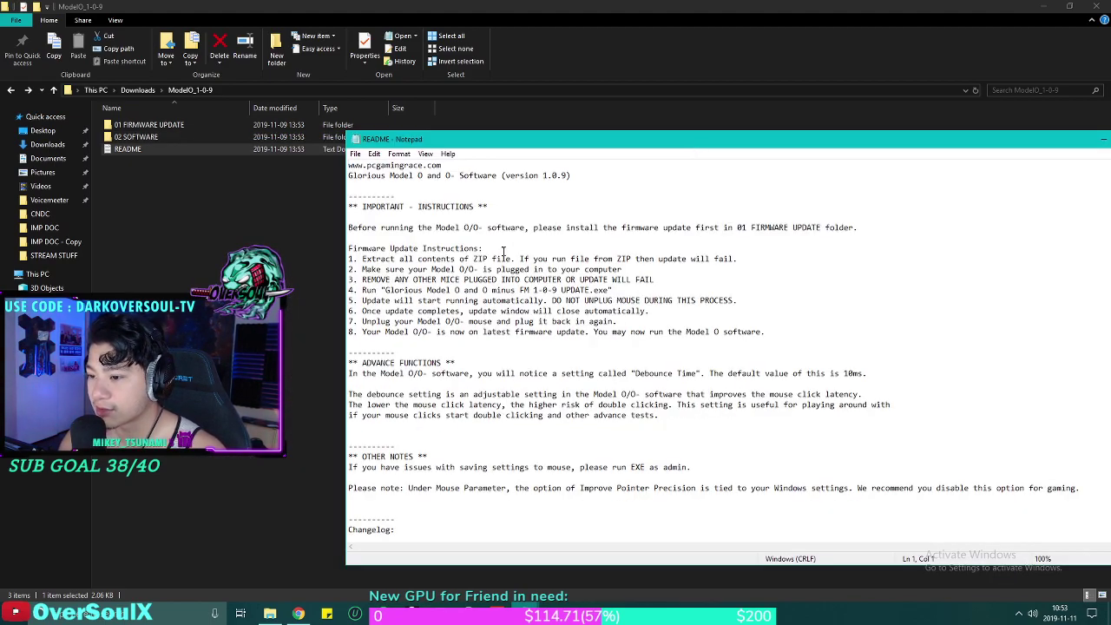